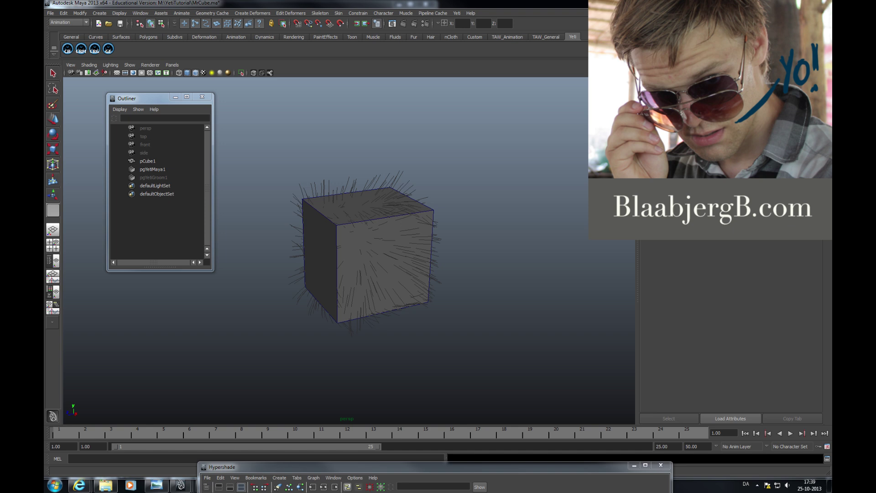
pyautogui.keyDown('alt'); pyautogui.moveTo(346, 255); pyautogui.dragTo(392, 264); pyautogui.keyUp('alt')
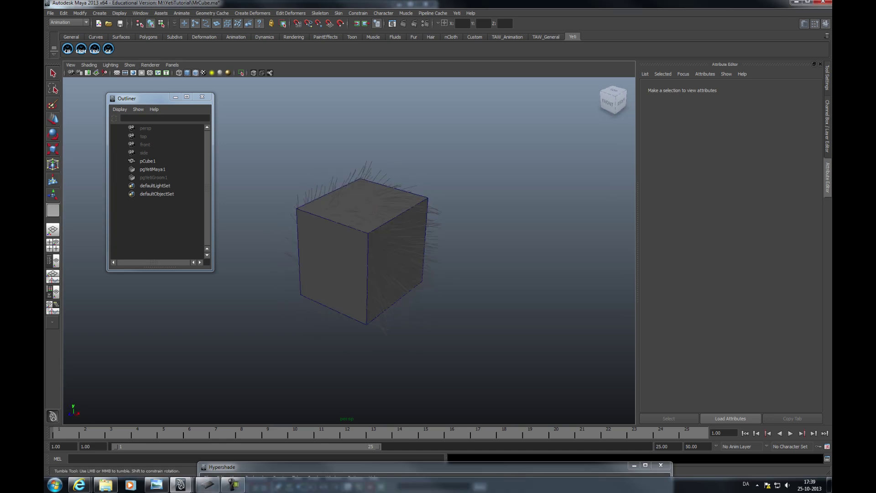
pyautogui.click(71, 65)
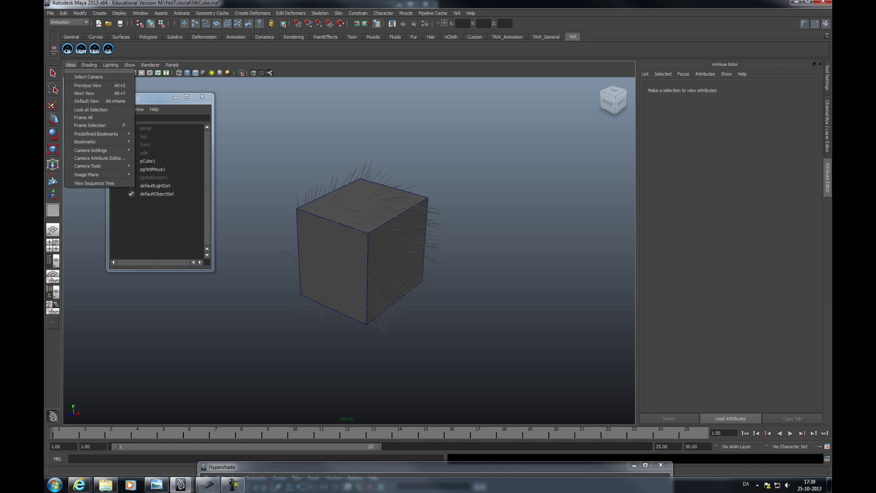
pyautogui.click(71, 65)
pyautogui.moveTo(355, 256)
pyautogui.keyDown('alt'); pyautogui.mouseDown()
pyautogui.moveTo(315, 246)
pyautogui.moveTo(343, 264)
pyautogui.mouseUp(); pyautogui.keyUp('alt')
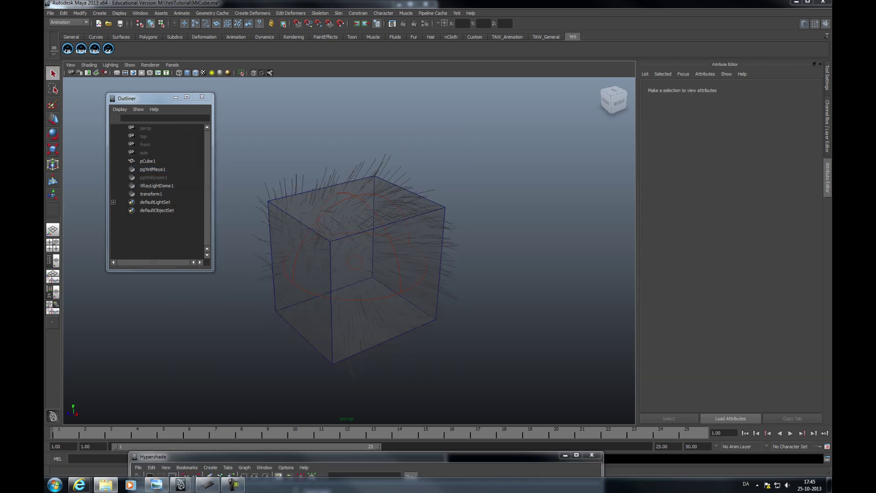
# Create a VRay Mtl Hair 3 material in the Hypershade and set its preset to Blond (shiny).
pyautogui.moveTo(320, 456); pyautogui.dragTo(273, 97)
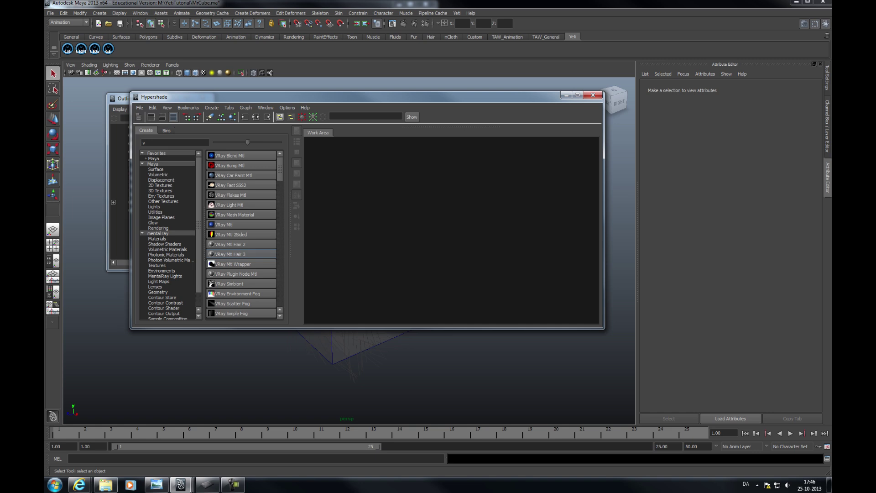
pyautogui.click(241, 255)
pyautogui.moveTo(519, 214); pyautogui.dragTo(539, 234)
pyautogui.moveTo(274, 96); pyautogui.dragTo(264, 143)
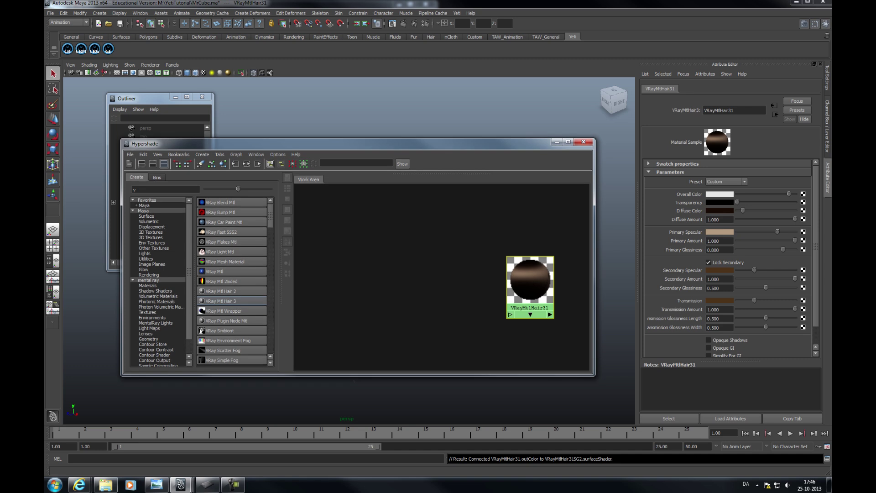
pyautogui.click(530, 282)
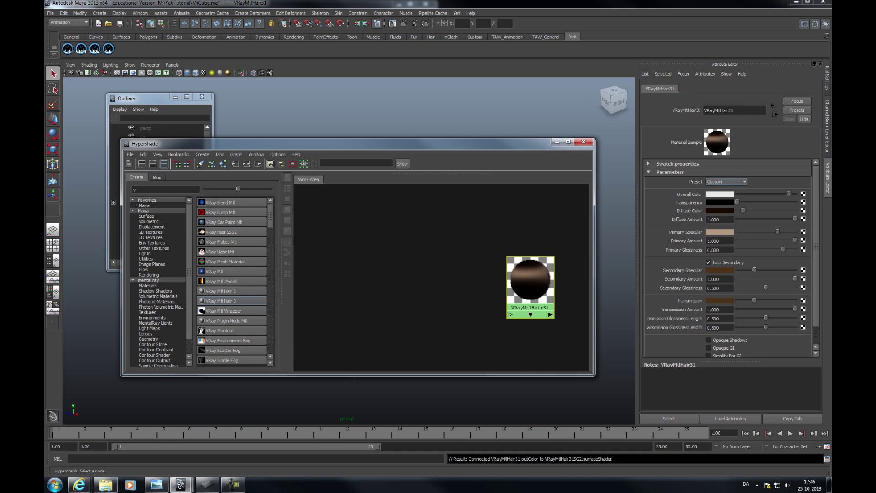
pyautogui.click(726, 181)
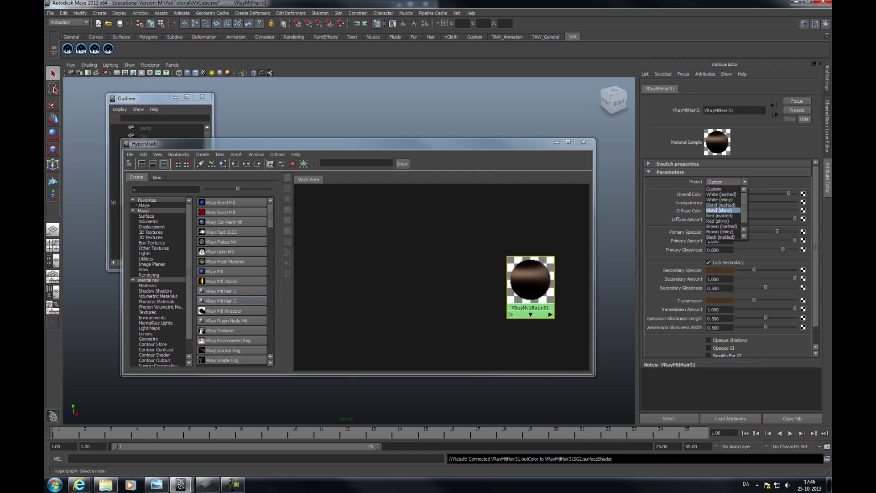
pyautogui.press('Return')
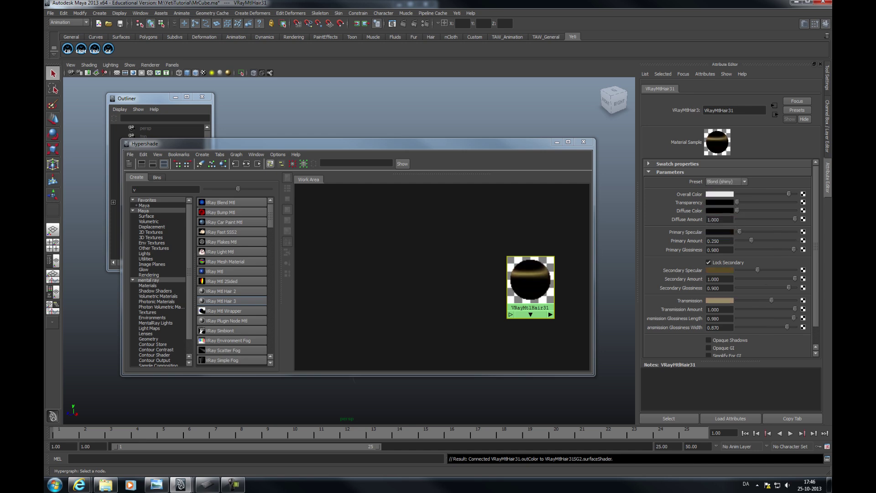
# Map a File texture to the hair material's Overall Color, with filter type Off and MyAwesomeTexture.tif as the image.
pyautogui.click(803, 194)
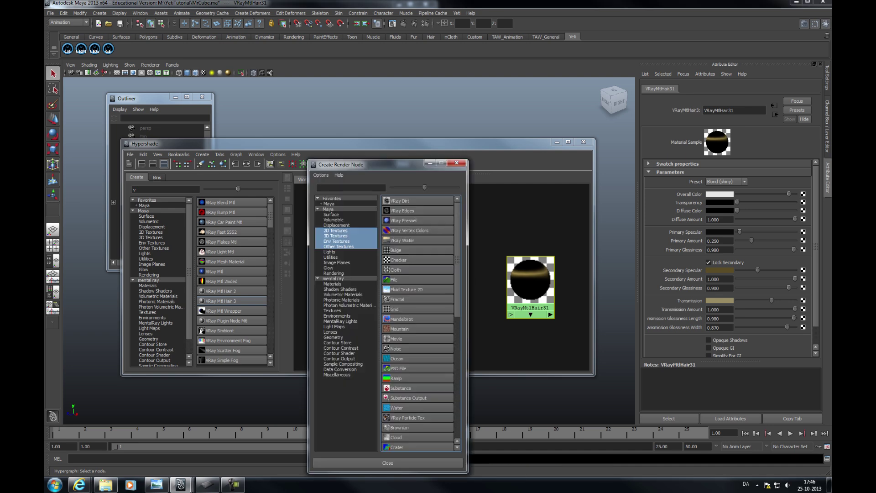
pyautogui.click(393, 279)
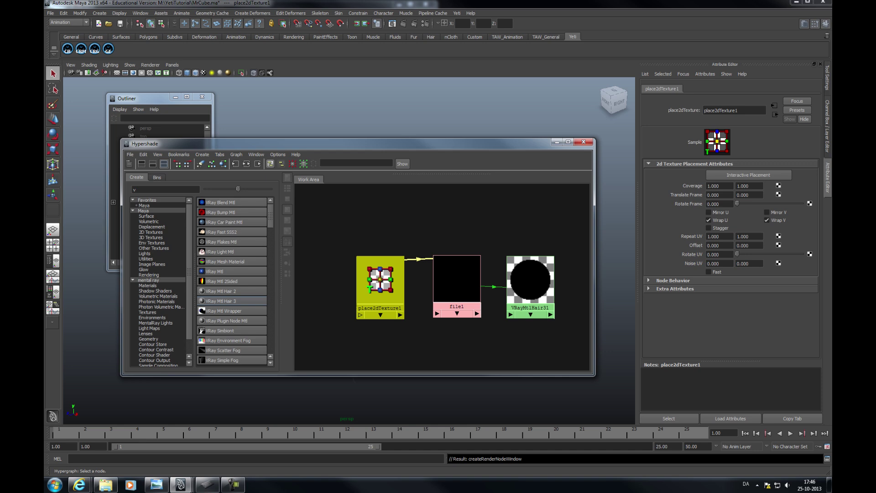
pyautogui.click(719, 174)
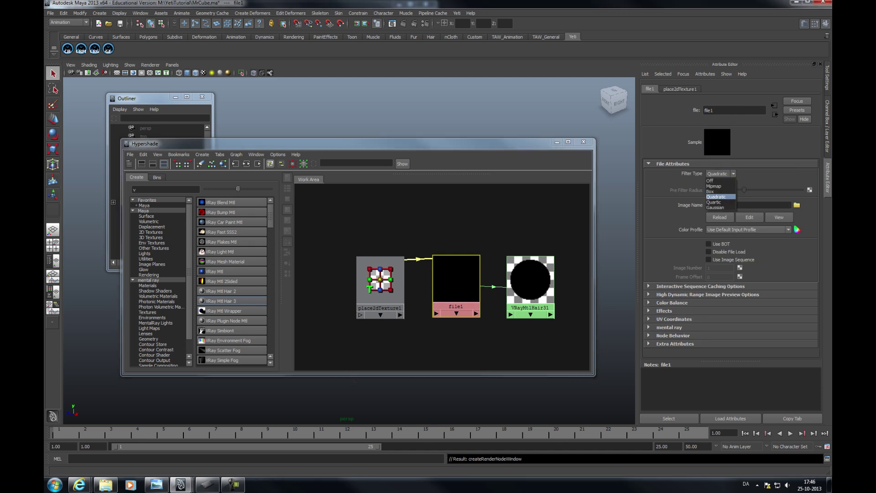
pyautogui.click(712, 180)
pyautogui.click(797, 204)
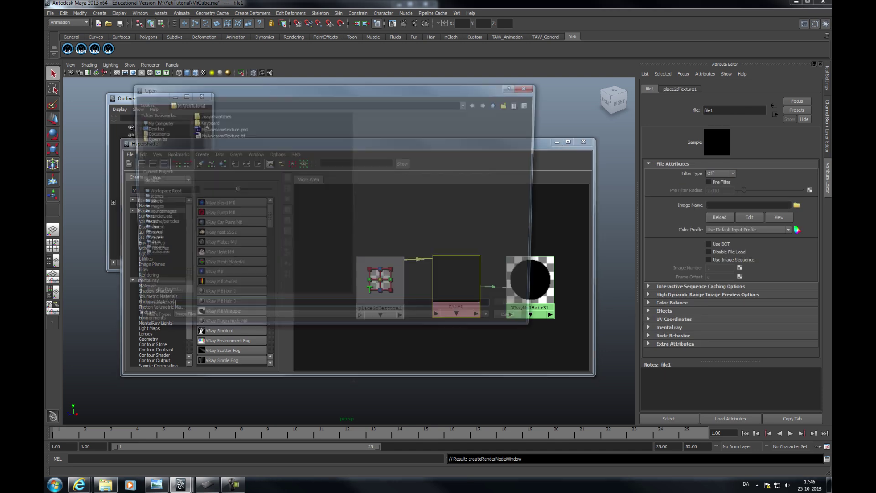
pyautogui.doubleClick(218, 135)
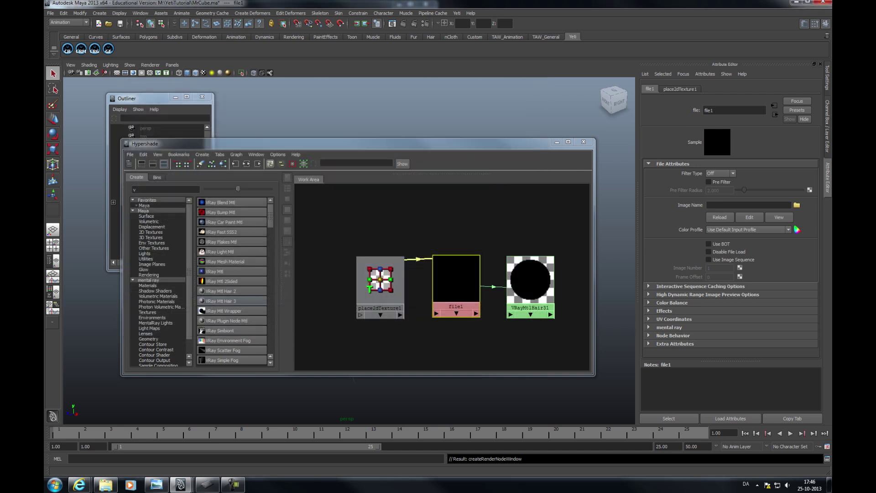
pyautogui.moveTo(456, 281); pyautogui.dragTo(452, 280)
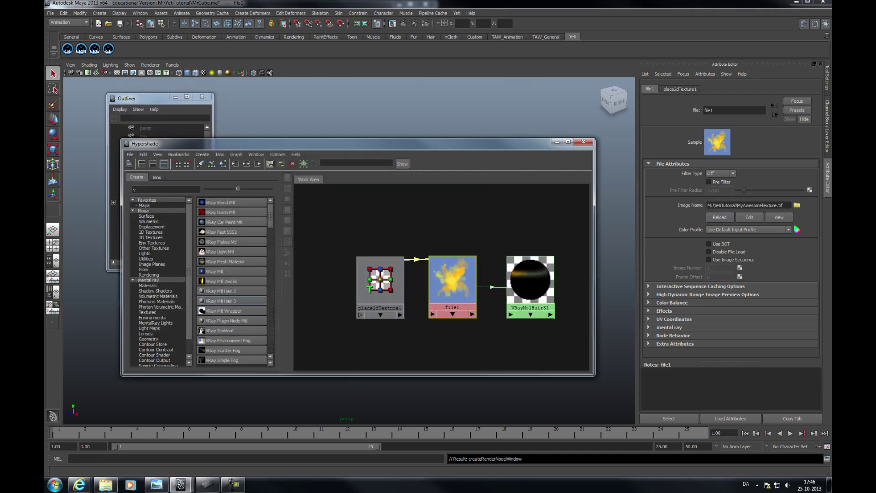
# Add the VRay Texture input gamma attribute to the file texture and reselect the hair material.
pyautogui.click(705, 74)
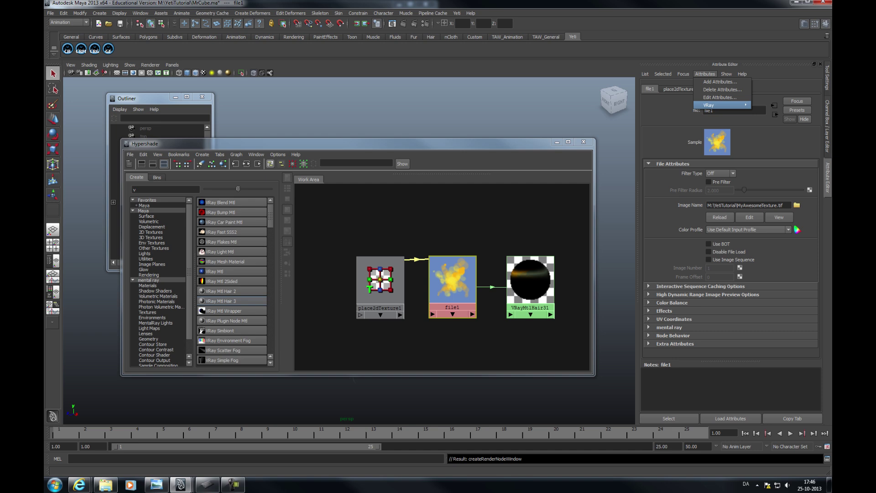
pyautogui.moveTo(721, 104)
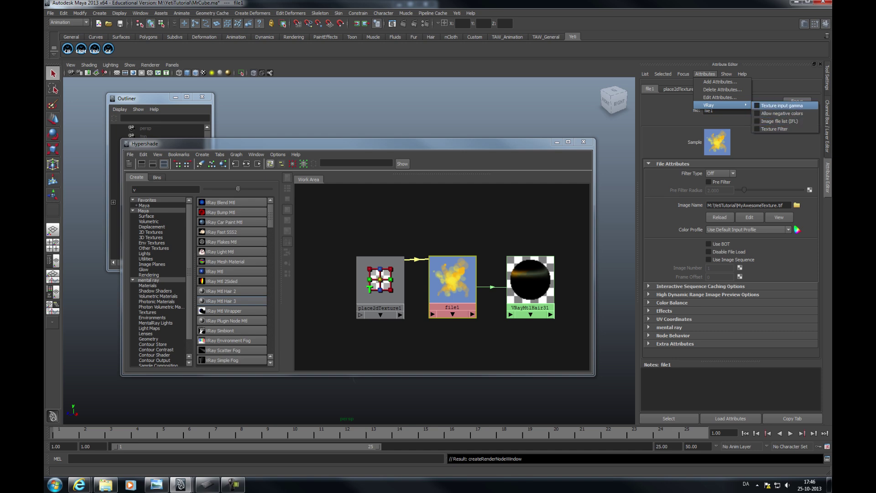
pyautogui.click(782, 105)
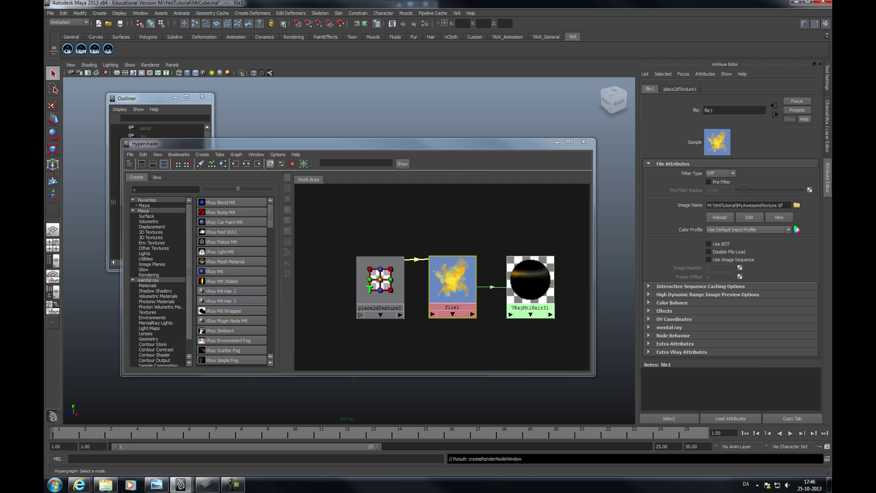
pyautogui.moveTo(530, 283); pyautogui.dragTo(522, 282)
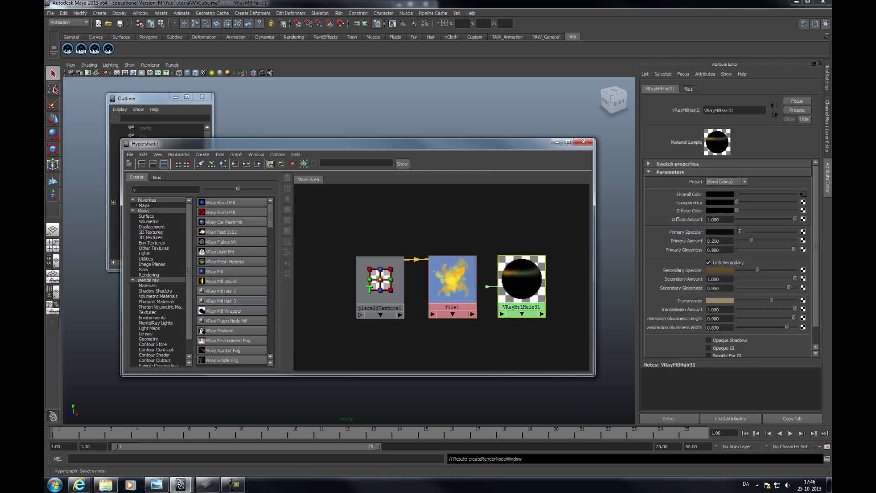
# Create a VRay Hair Sampler node and place it above the texture placement node in the work area.
pyautogui.doubleClick(137, 190)
pyautogui.write('sam')
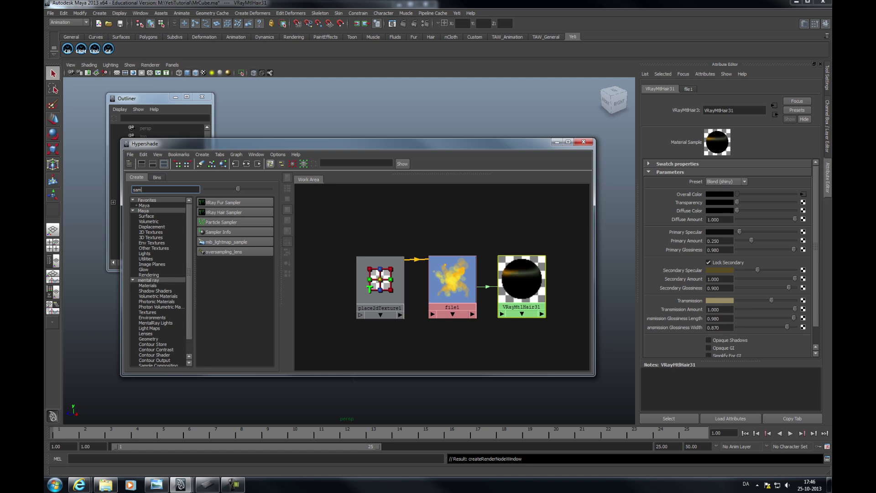
pyautogui.click(224, 212)
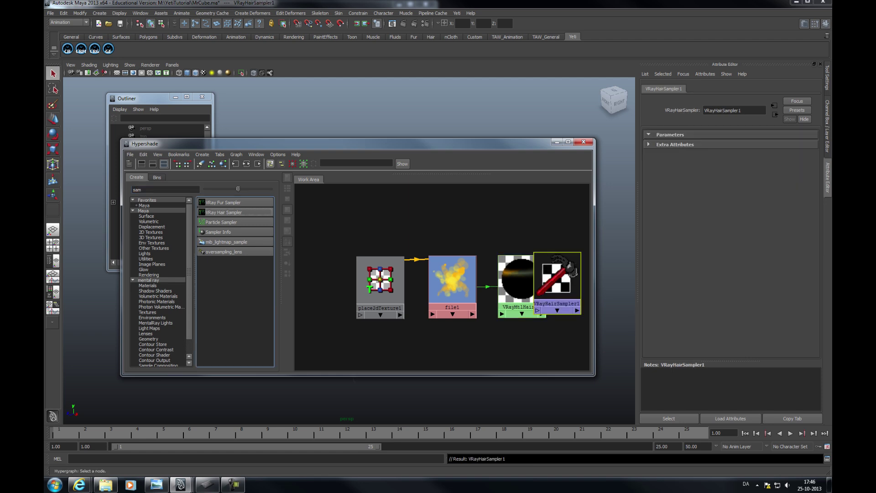
pyautogui.moveTo(554, 277); pyautogui.dragTo(379, 213)
# Connect the hair sampler's output color to the file texture's default color input.
pyautogui.moveTo(381, 216); pyautogui.dragTo(449, 274, button='middle')
pyautogui.click(466, 308)
pyautogui.click(452, 279)
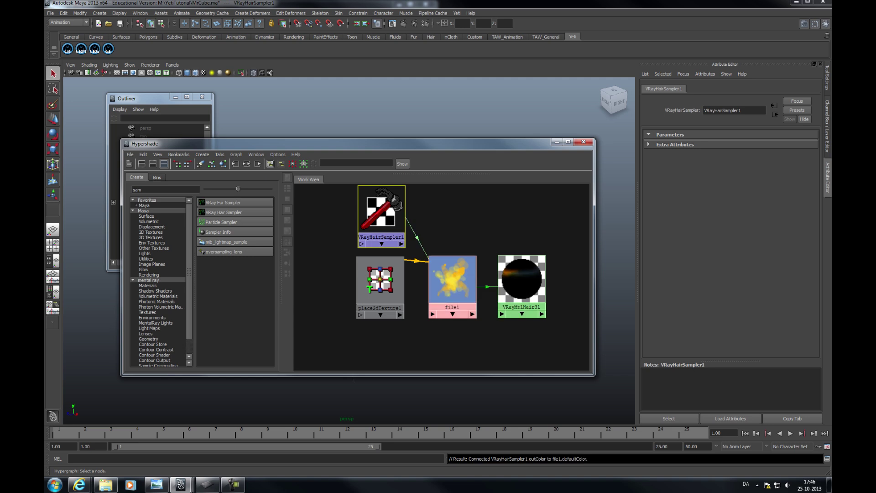
pyautogui.click(381, 217)
pyautogui.click(452, 280)
pyautogui.click(381, 280)
pyautogui.click(379, 281)
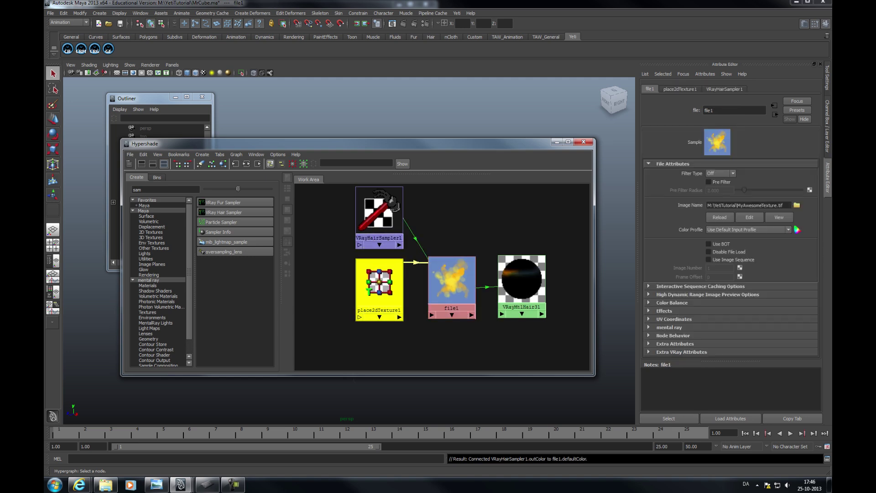
# Assign the hair material to the pgYetiMaya1 node and move the Hypershade window out of the way.
pyautogui.moveTo(274, 143); pyautogui.dragTo(310, 145)
pyautogui.moveTo(152, 98); pyautogui.dragTo(107, 115)
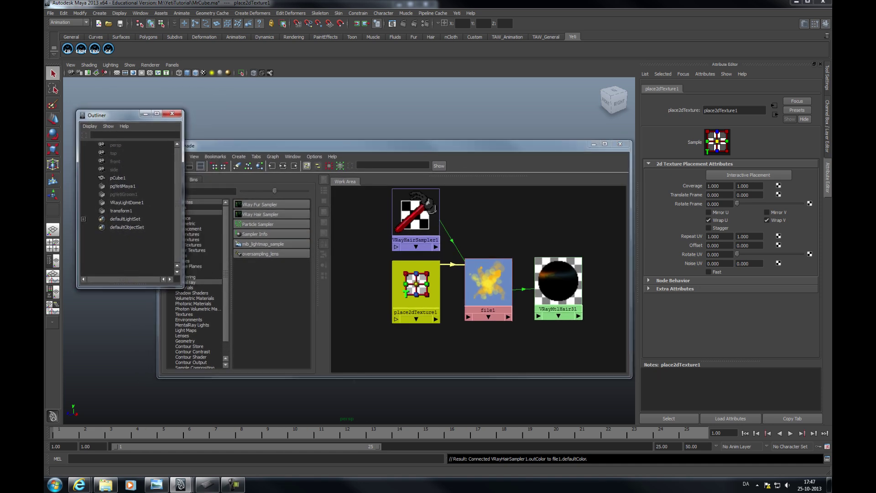
pyautogui.click(122, 186)
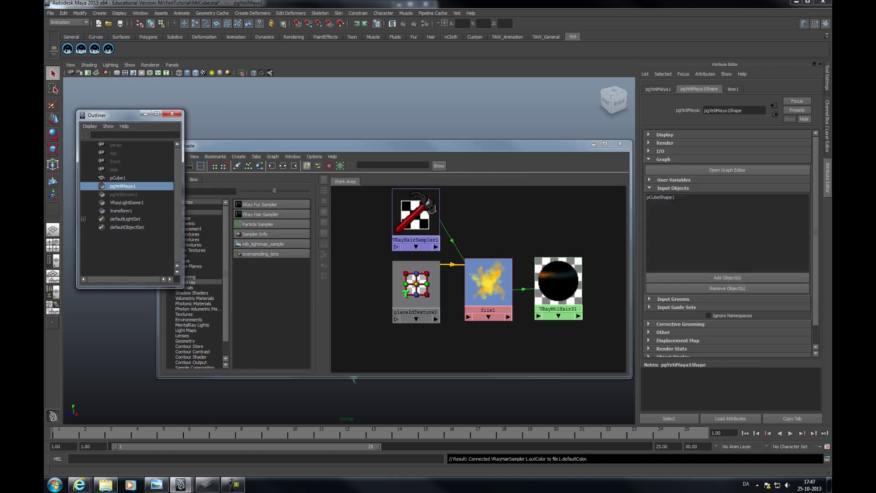
pyautogui.rightClick(560, 276)
pyautogui.moveTo(560, 276); pyautogui.dragTo(559, 260, button='right')
pyautogui.moveTo(456, 146); pyautogui.dragTo(437, 437)
pyautogui.click(493, 356)
# Enable the V-Ray VFB in the common render settings.
pyautogui.click(403, 23)
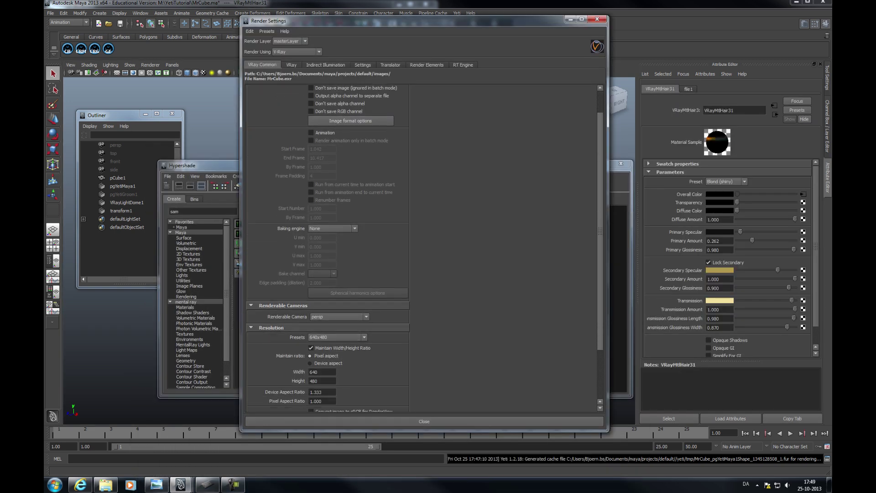
pyautogui.scroll(-5, 329, 249)
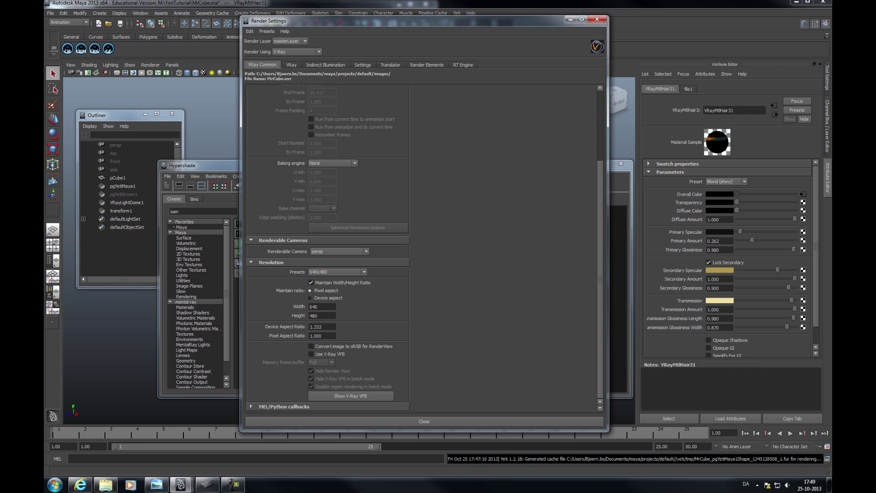
pyautogui.click(311, 354)
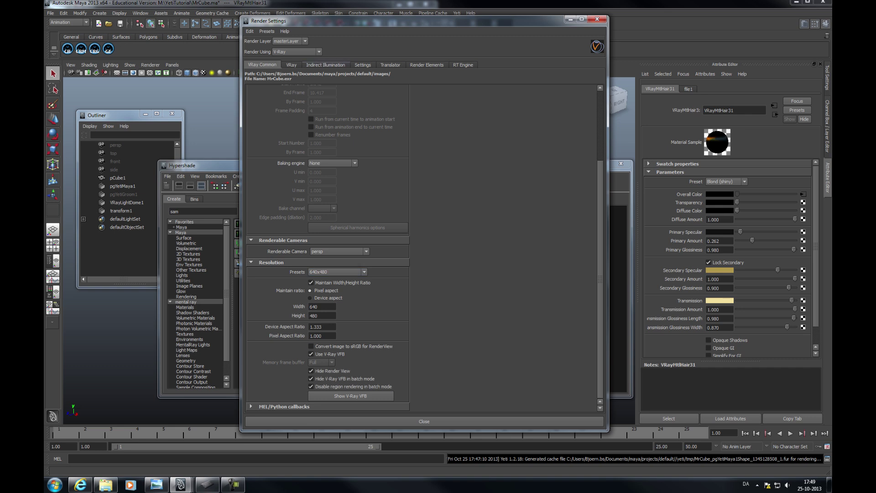
# Set the antialiasing filter size to 2 and the Adaptive DMC threshold to 0.001.
pyautogui.click(291, 64)
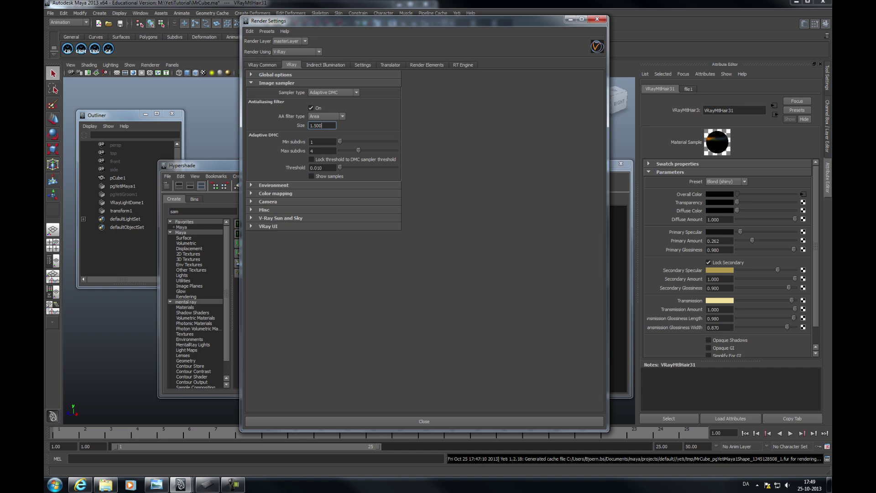
pyautogui.moveTo(323, 126); pyautogui.dragTo(309, 125)
pyautogui.write('2')
pyautogui.press('Return')
pyautogui.moveTo(324, 168); pyautogui.dragTo(317, 168)
pyautogui.write('01')
# Turn on Don't affect colors (adaptation only) in V-Ray's color mapping and set the gamma to 2.2.
pyautogui.click(273, 186)
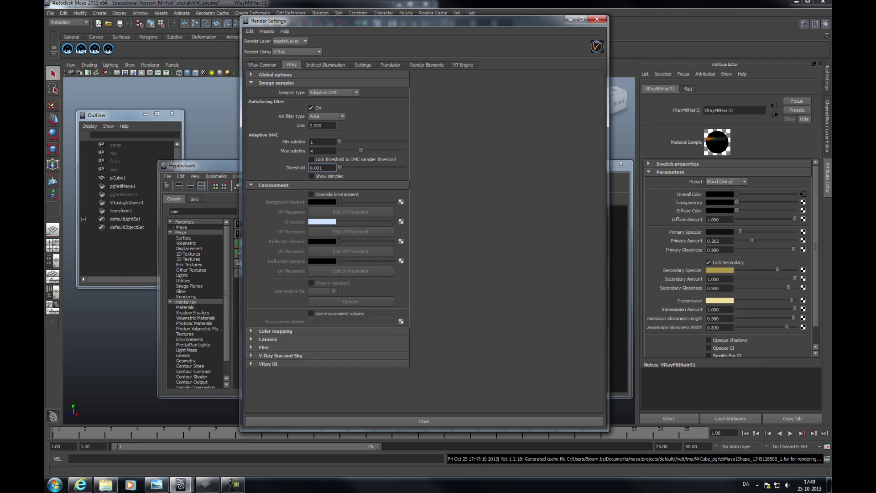
pyautogui.click(274, 185)
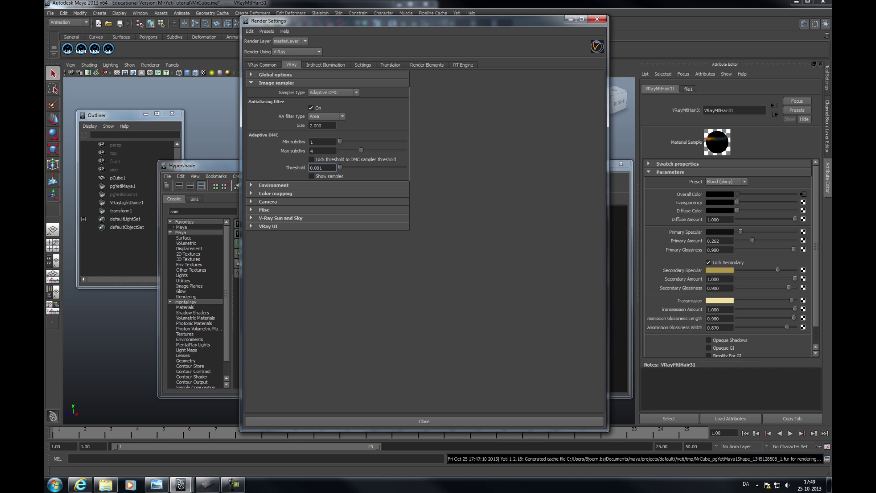
pyautogui.click(275, 193)
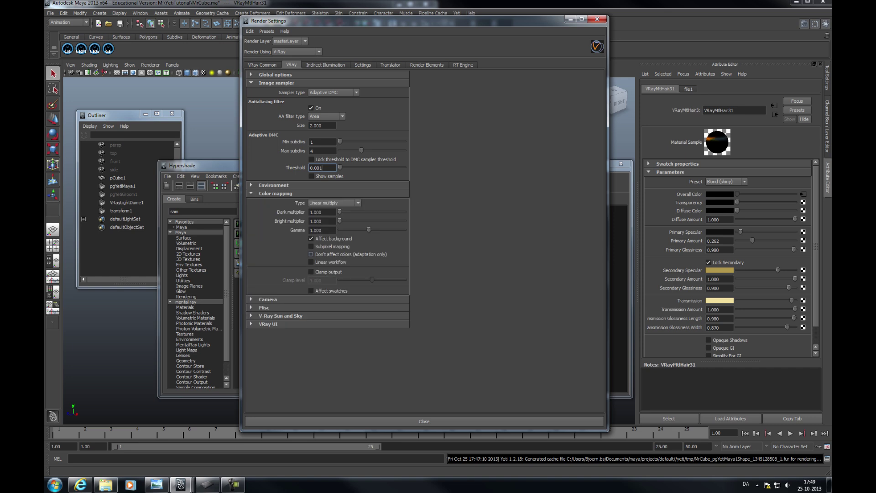
pyautogui.click(311, 254)
pyautogui.click(322, 230)
pyautogui.write('2.2')
pyautogui.press('Return')
# Turn on GI with Brute force for the primary bounces and Light cache for the secondary bounces.
pyautogui.click(325, 65)
pyautogui.click(310, 83)
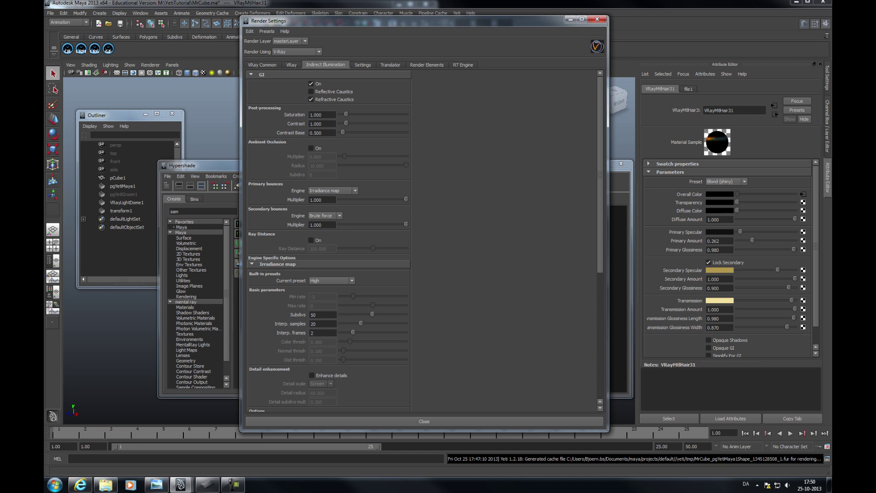
pyautogui.click(332, 191)
pyautogui.click(329, 208)
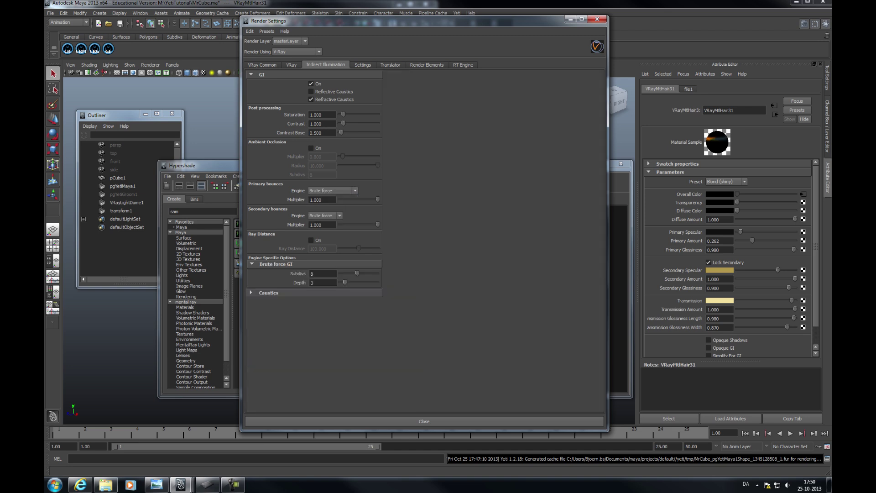
pyautogui.click(325, 216)
pyautogui.click(324, 239)
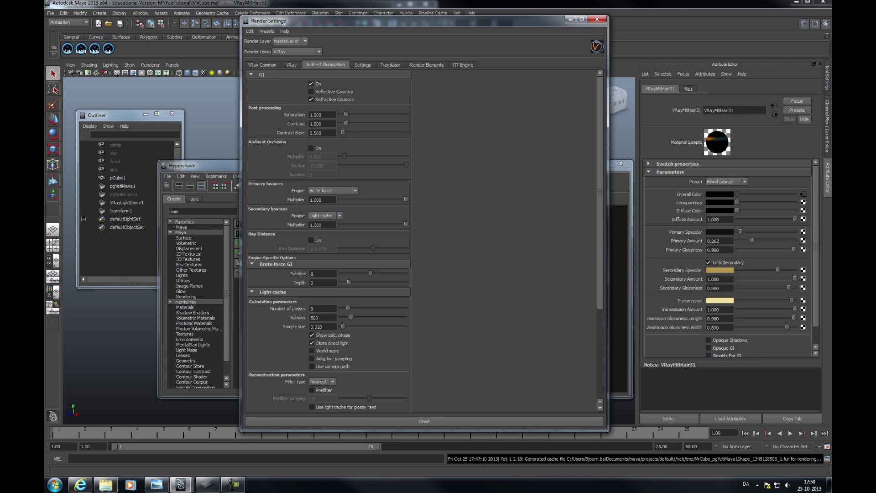
pyautogui.scroll(-5, 328, 242)
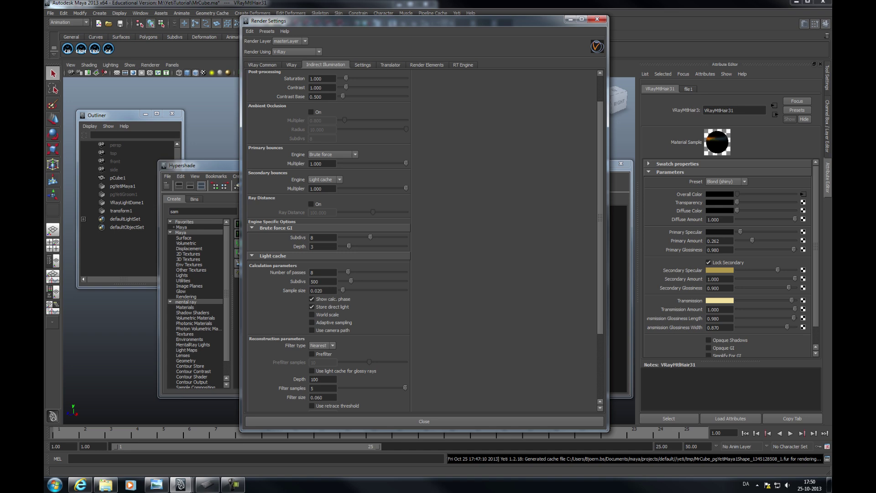
# Set the Brute force GI subdivs to 16 and the Light cache subdivs to 2000.
pyautogui.scroll(-1, 328, 242)
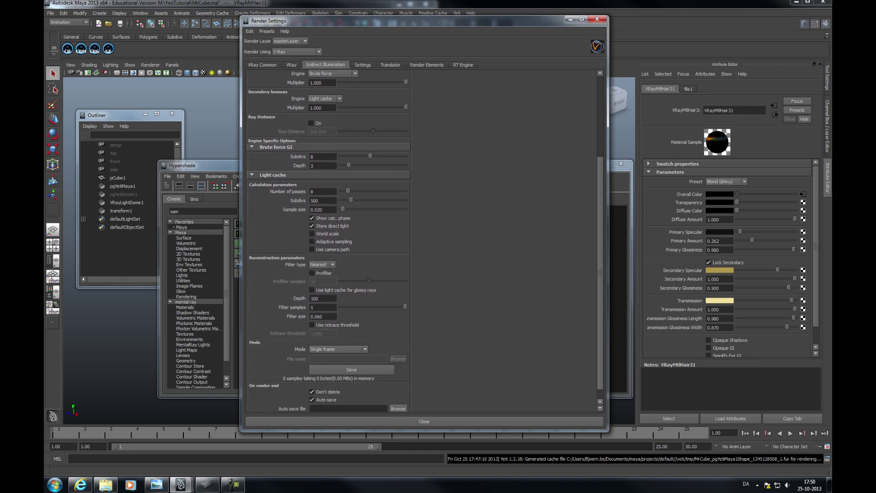
pyautogui.doubleClick(320, 157)
pyautogui.write('16')
pyautogui.doubleClick(316, 201)
pyautogui.write('2000')
# Enable the Light cache prefilter and set its prefilter samples to 20.
pyautogui.click(311, 273)
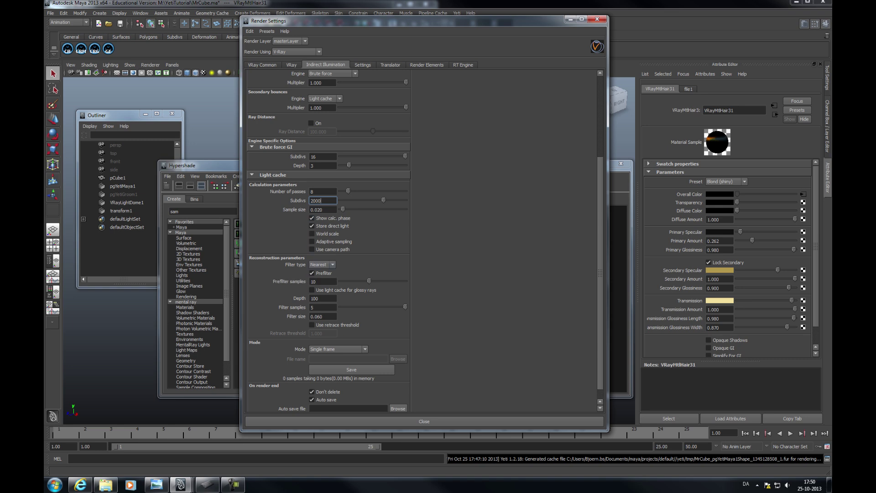
pyautogui.doubleClick(314, 282)
pyautogui.write('20')
pyautogui.press('Return')
pyautogui.scroll(-1, 328, 240)
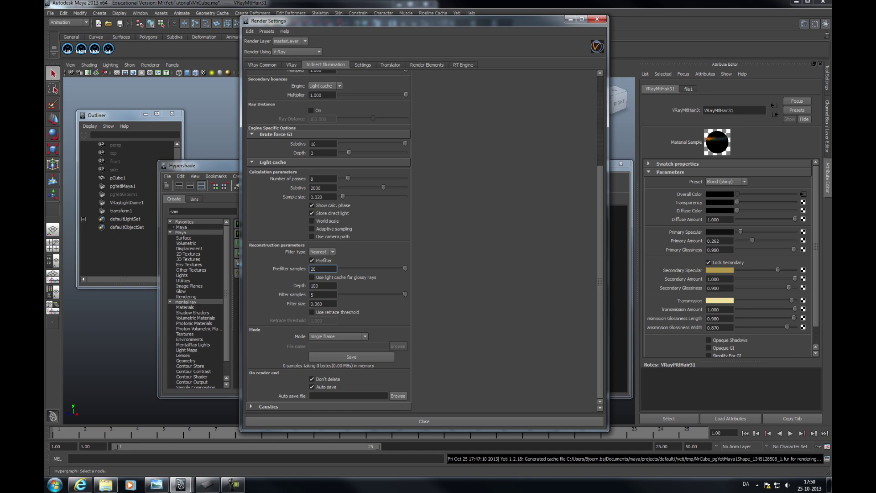
# Turn on Use retrace threshold for the Light cache and replace the retrace threshold value.
pyautogui.click(312, 312)
pyautogui.click(323, 320)
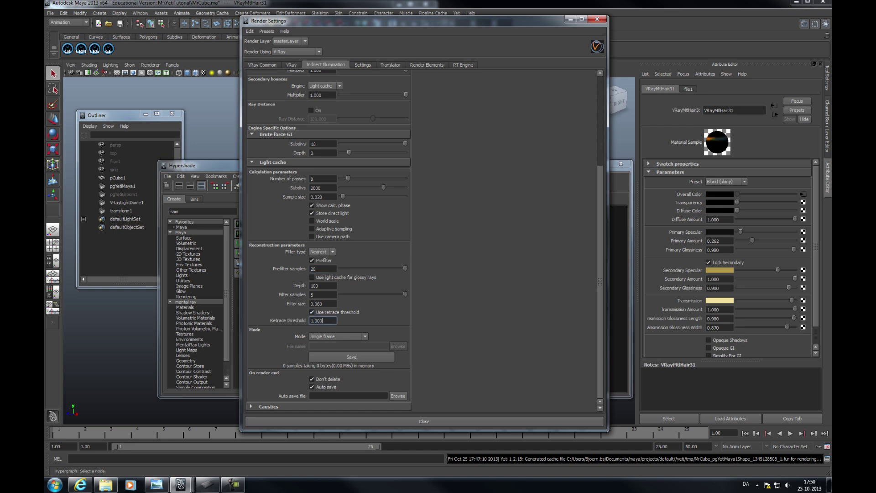
pyautogui.moveTo(323, 320); pyautogui.dragTo(310, 321)
pyautogui.write('.')
# Set the DMC Sampler's Subdivs Mult to 127 and close the render settings.
pyautogui.click(362, 64)
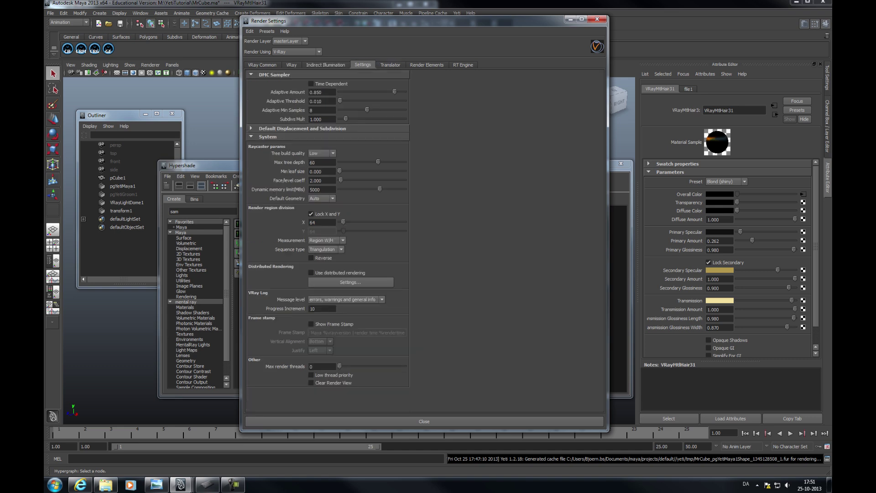
pyautogui.moveTo(346, 118); pyautogui.dragTo(307, 119)
pyautogui.write('127')
pyautogui.press('Return')
pyautogui.click(597, 19)
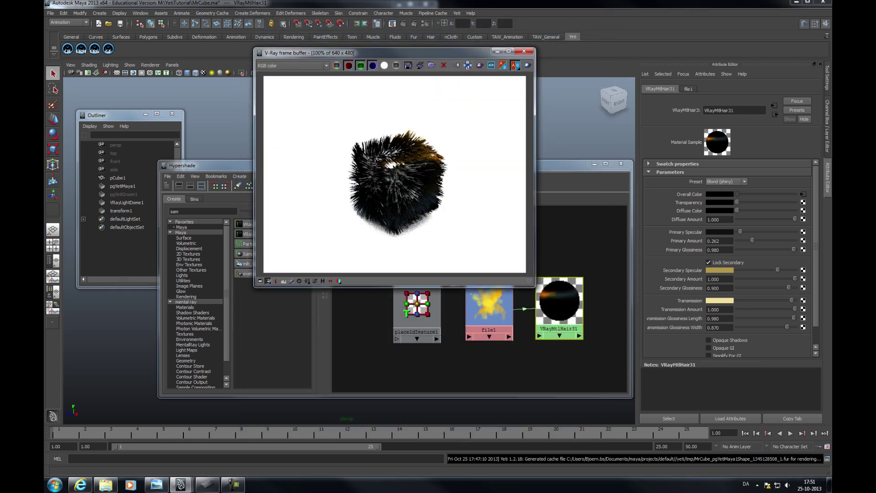
# Display the fur render in sRGB color space in the V-Ray frame buffer and bring the Hypershade to the front.
pyautogui.click(307, 280)
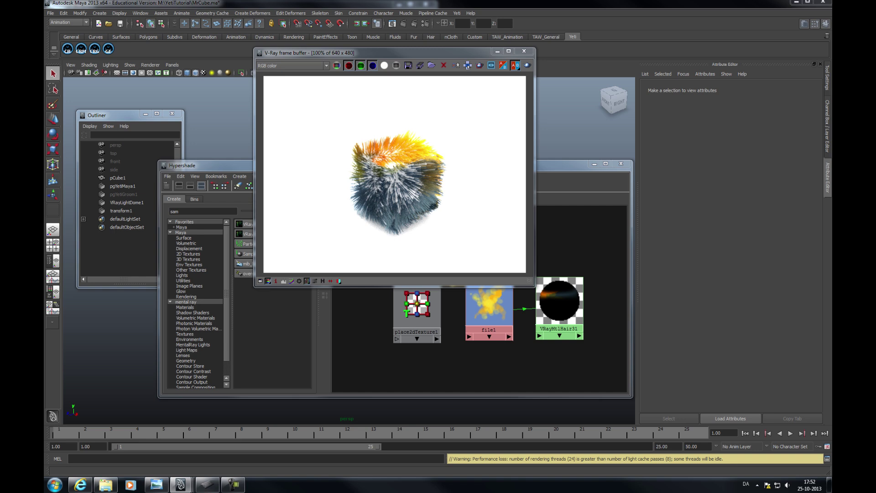
pyautogui.moveTo(566, 165); pyautogui.dragTo(562, 166)
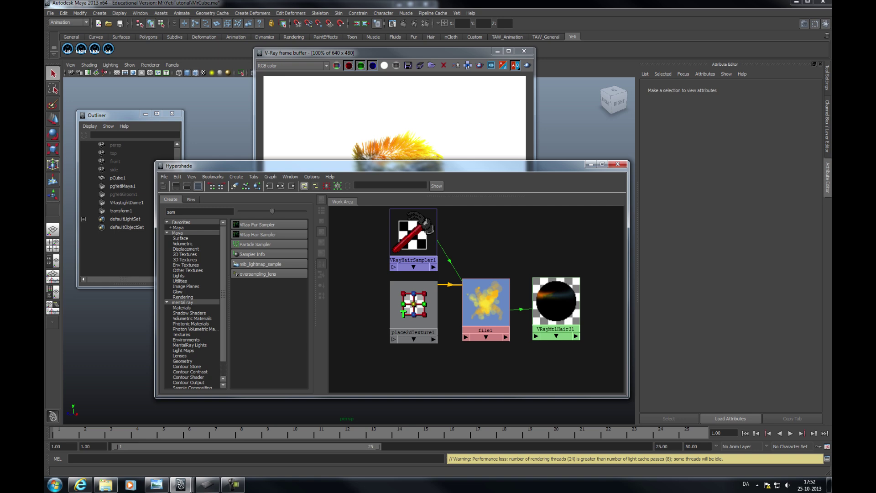